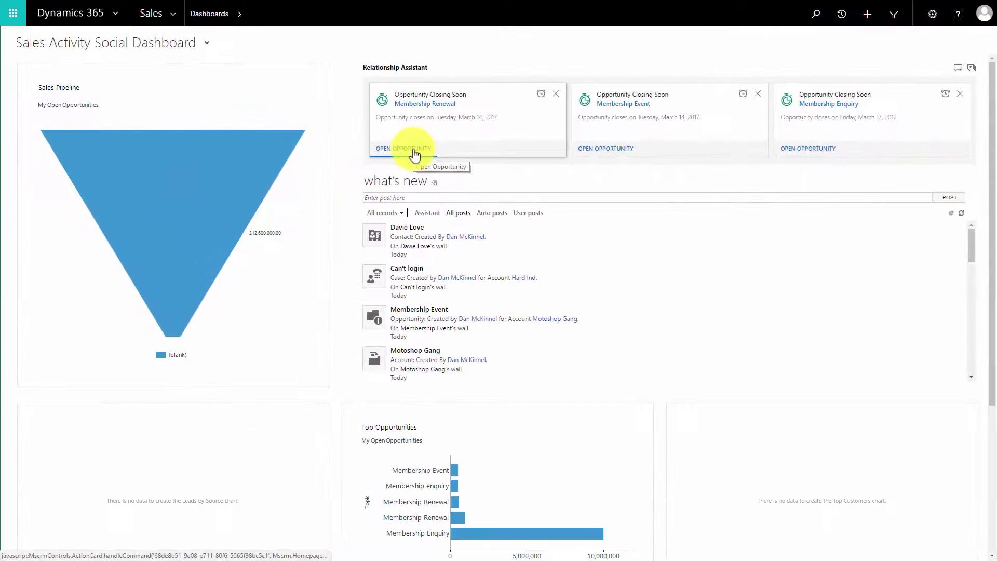
pyautogui.click(410, 150)
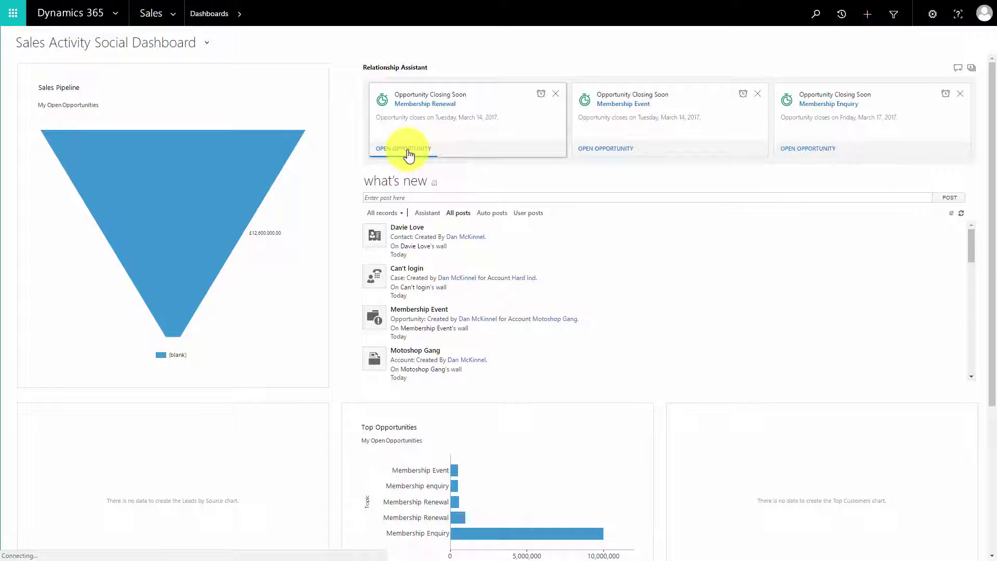
pyautogui.click(415, 147)
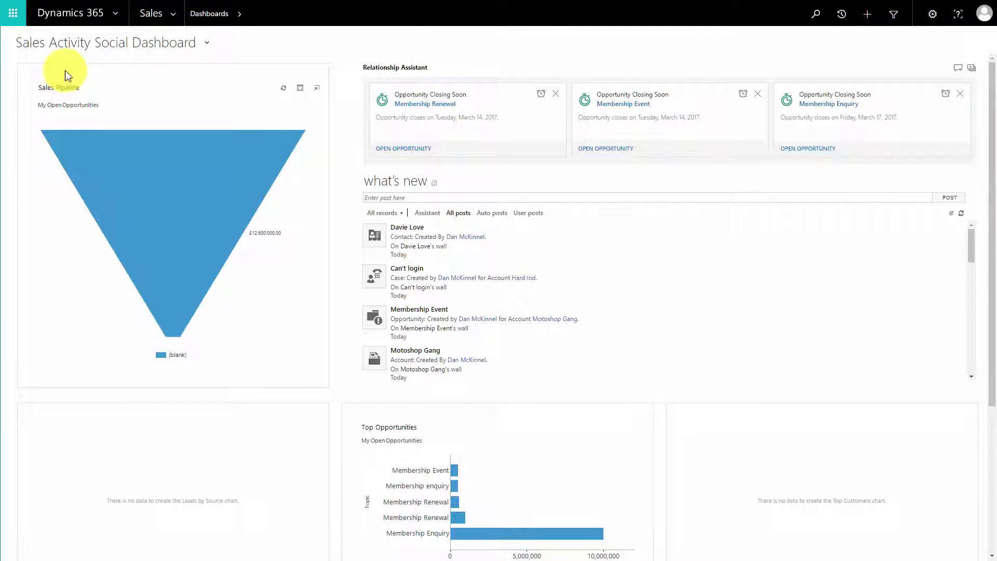
# Step: Open the Relationship Assistant card settings and expand Base Cards and Relationship Analytics Cards to view their day thresholds
pyautogui.click(971, 68)
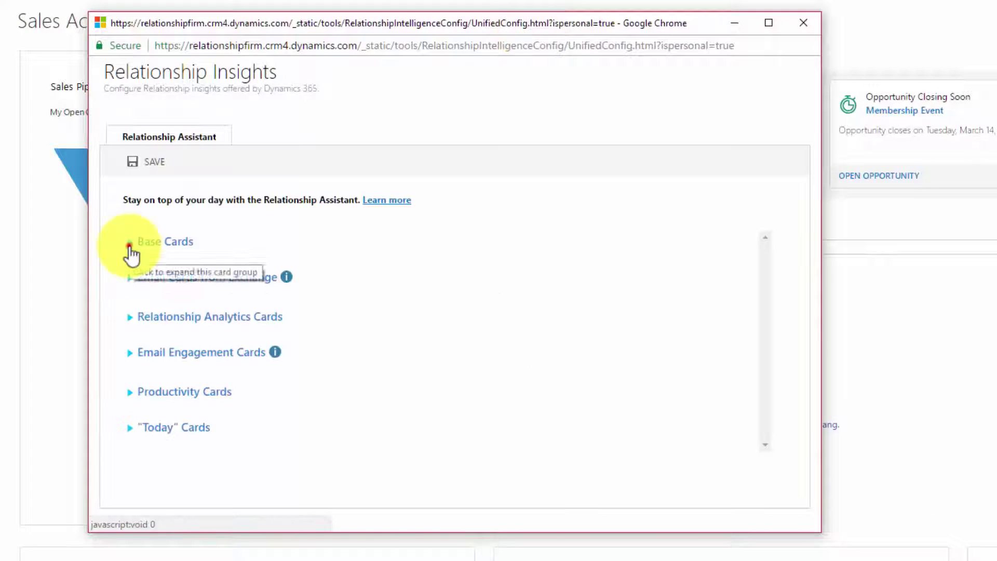
pyautogui.click(130, 247)
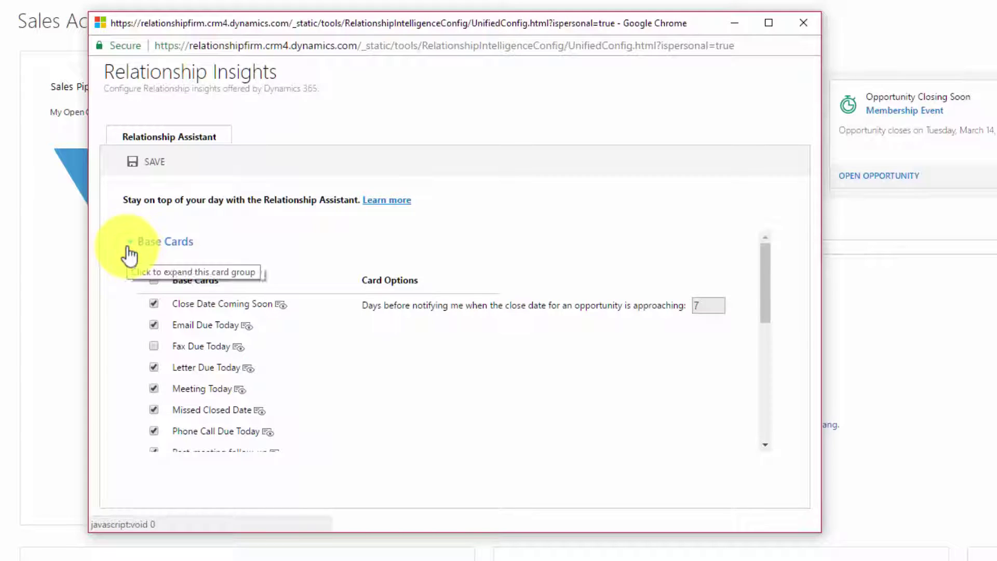
pyautogui.scroll(-2, 161, 286)
pyautogui.scroll(2, 161, 286)
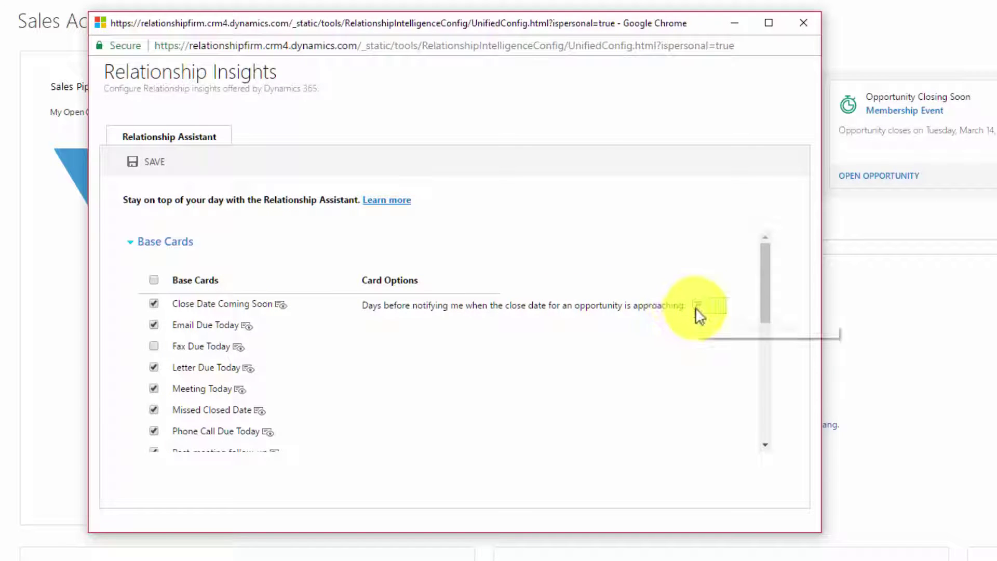
pyautogui.scroll(-10, 597, 353)
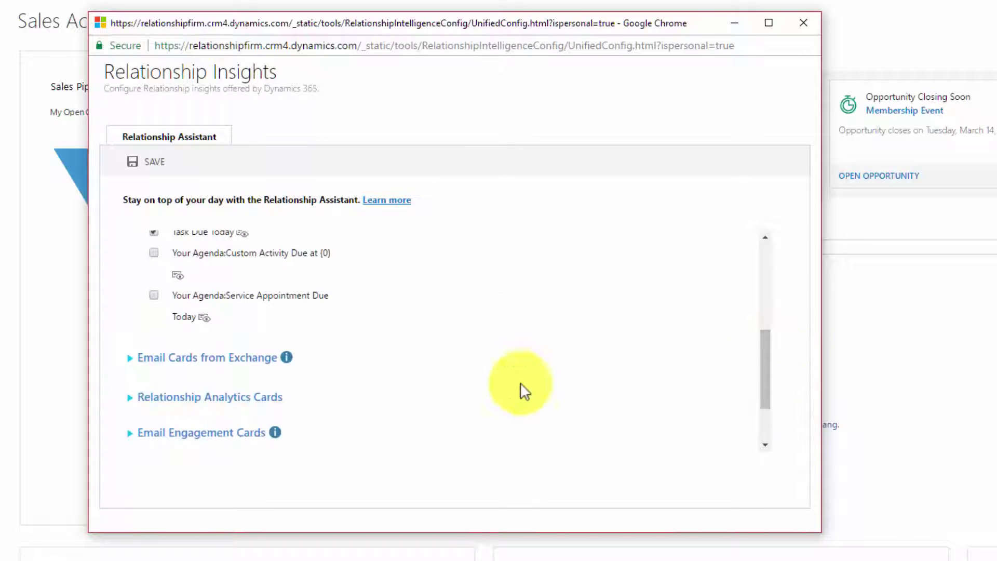
pyautogui.click(130, 397)
pyautogui.scroll(-3, 345, 411)
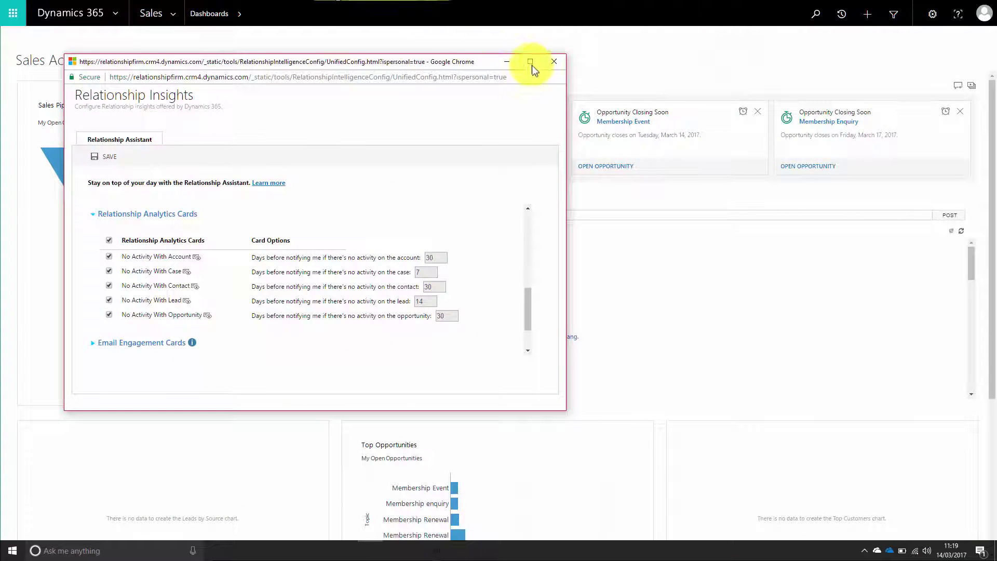
# Step: Close the Relationship Insights settings window to return to the sales dashboard
pyautogui.click(553, 61)
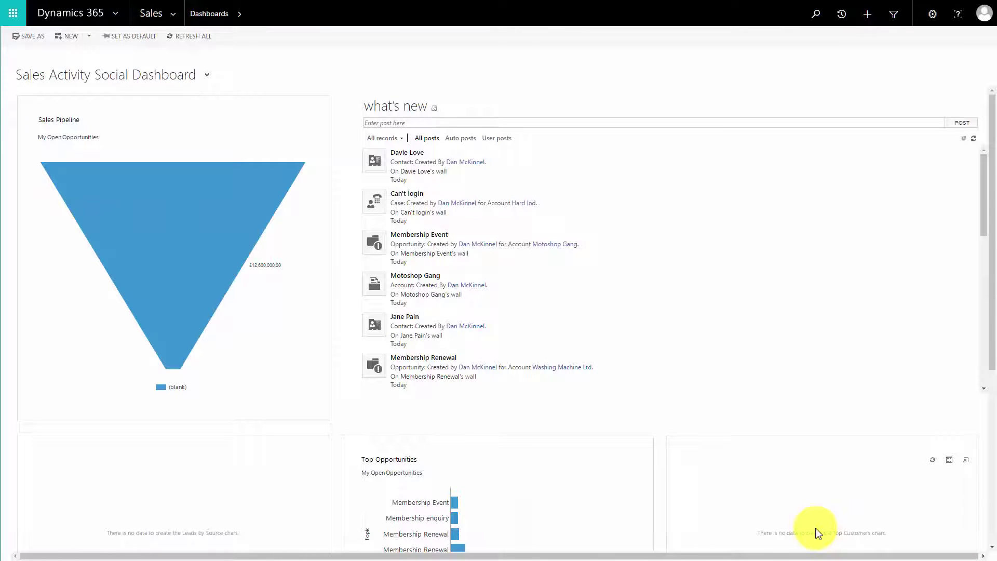
# Step: Go to Settings > Administration > System Settings Previews and agree to the preview license terms
pyautogui.click(175, 13)
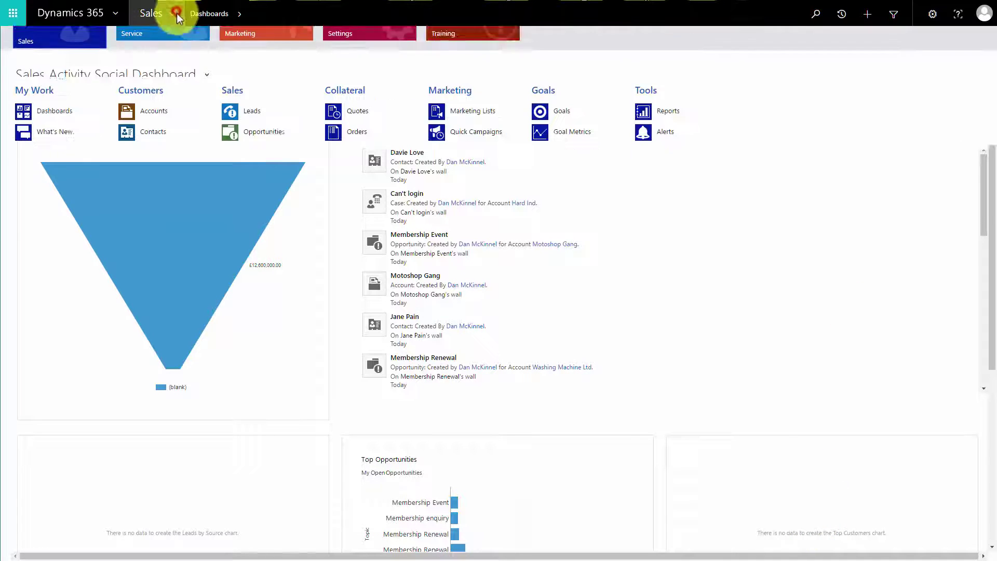
pyautogui.click(345, 41)
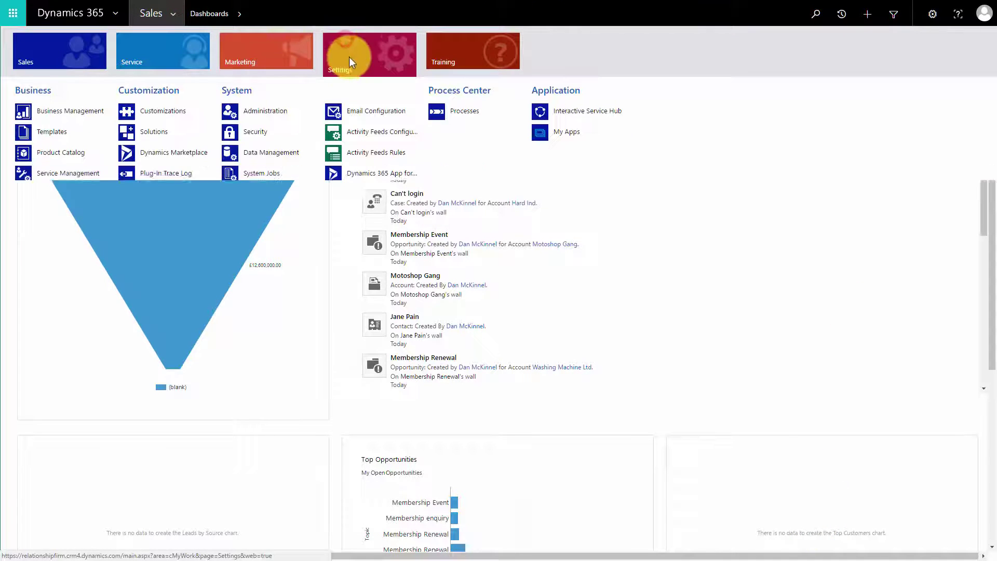
pyautogui.click(274, 113)
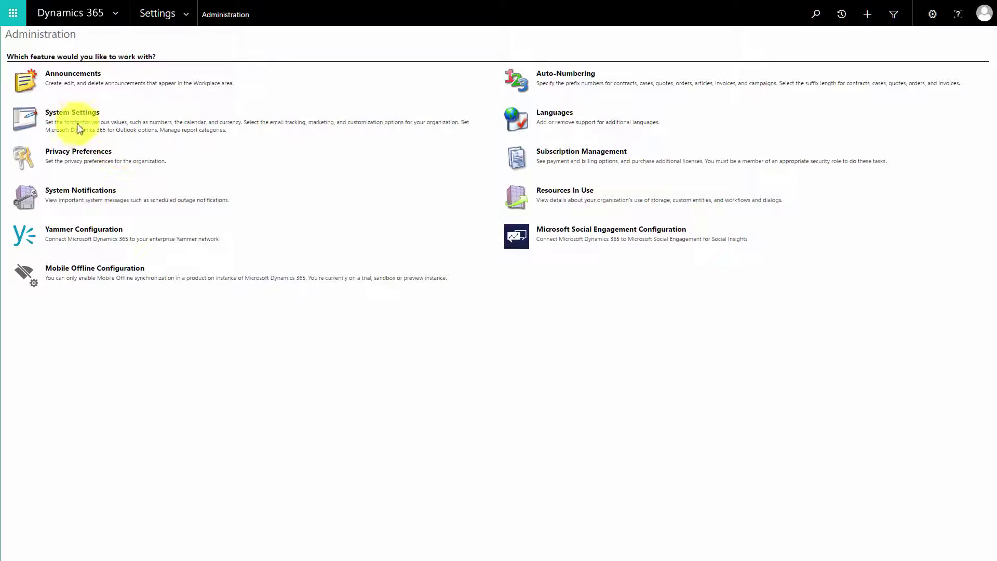
pyautogui.click(77, 115)
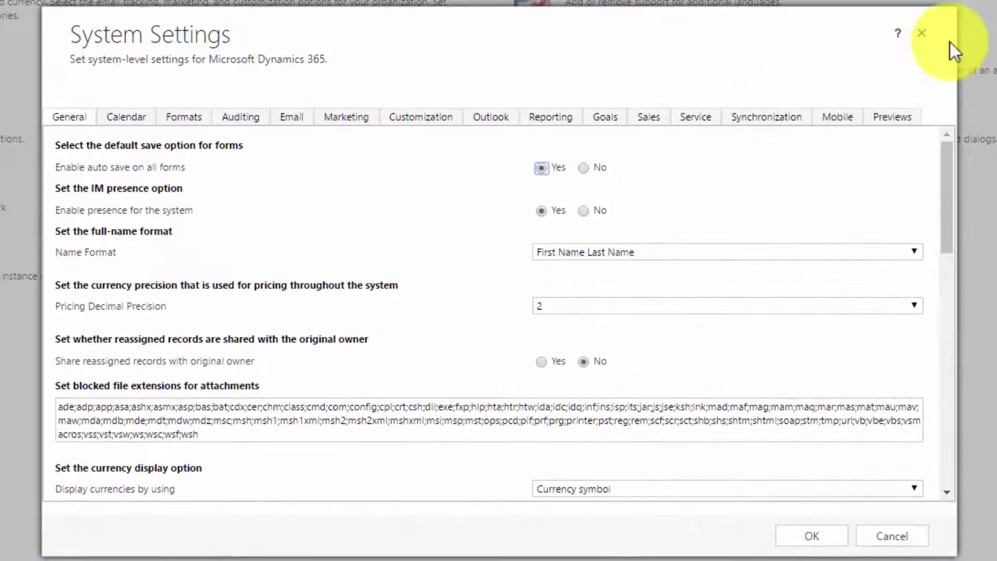
pyautogui.click(889, 117)
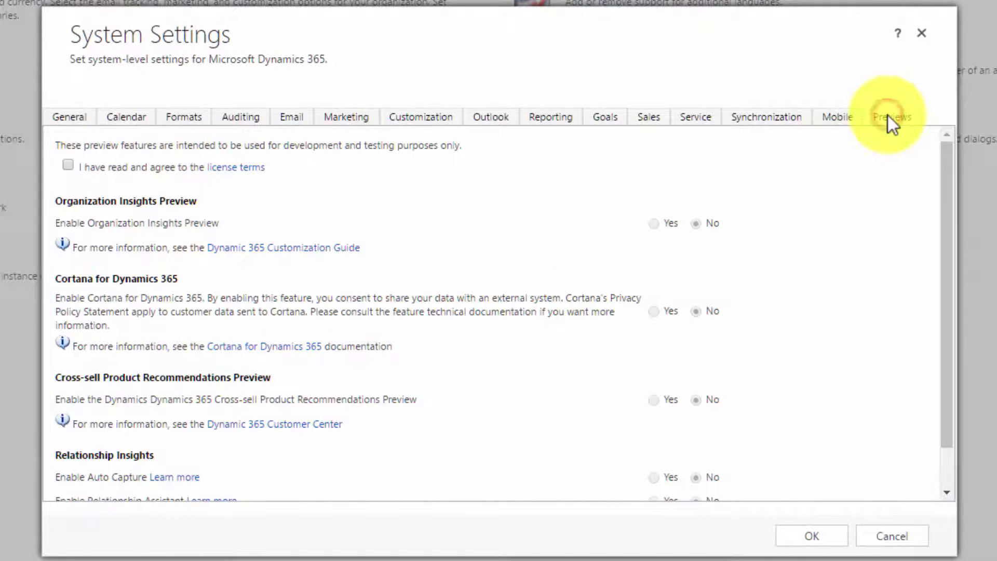
pyautogui.click(67, 166)
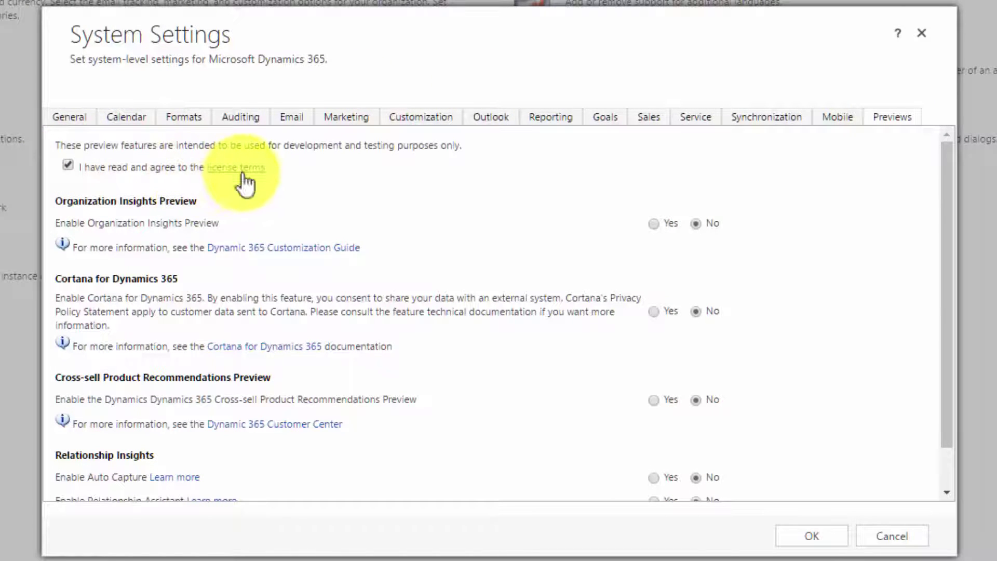
# Step: Enable Organization Insights, Auto Capture, Relationship Assistant and Email Engagement previews, then apply with OK
pyautogui.click(652, 224)
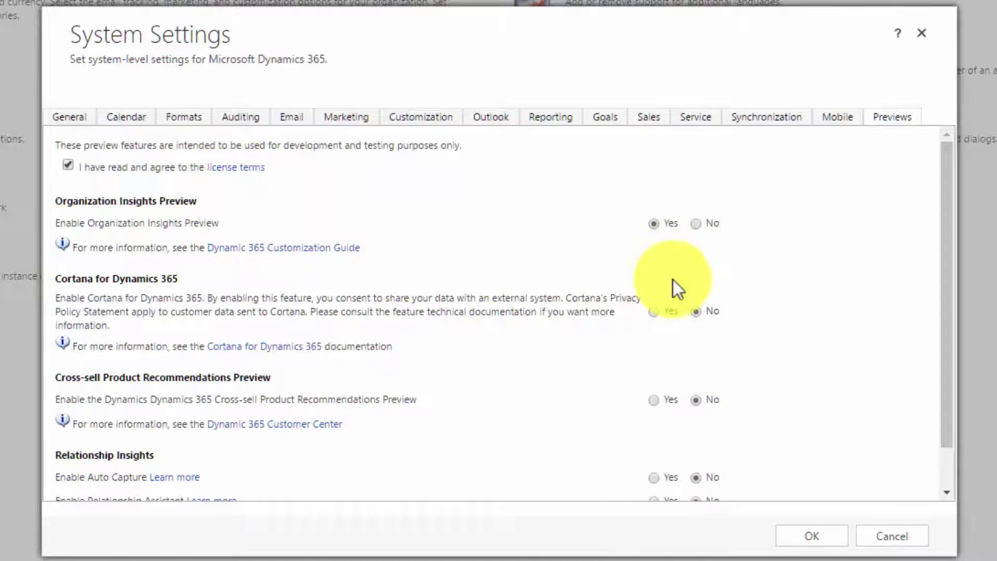
pyautogui.scroll(-1, 673, 281)
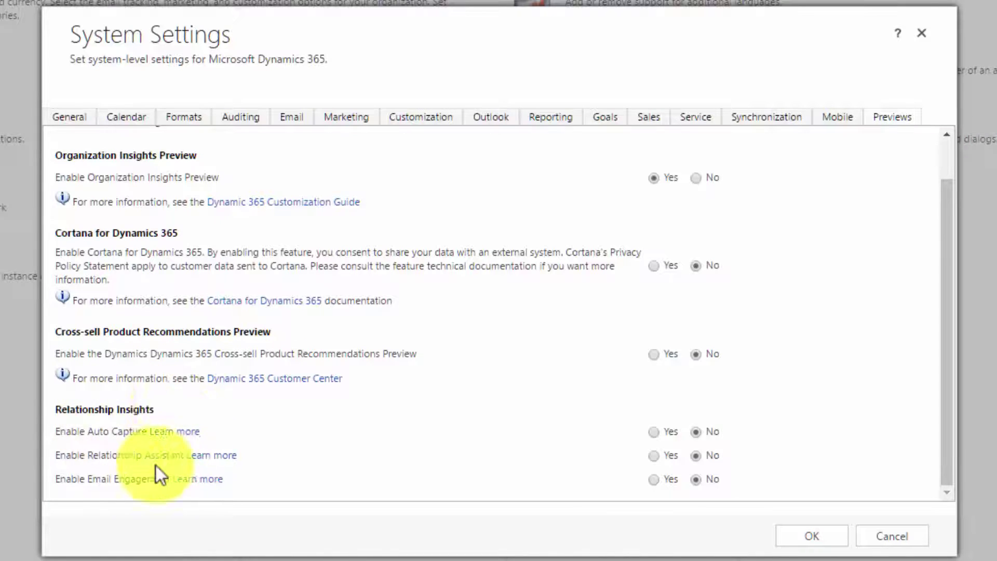
pyautogui.click(655, 433)
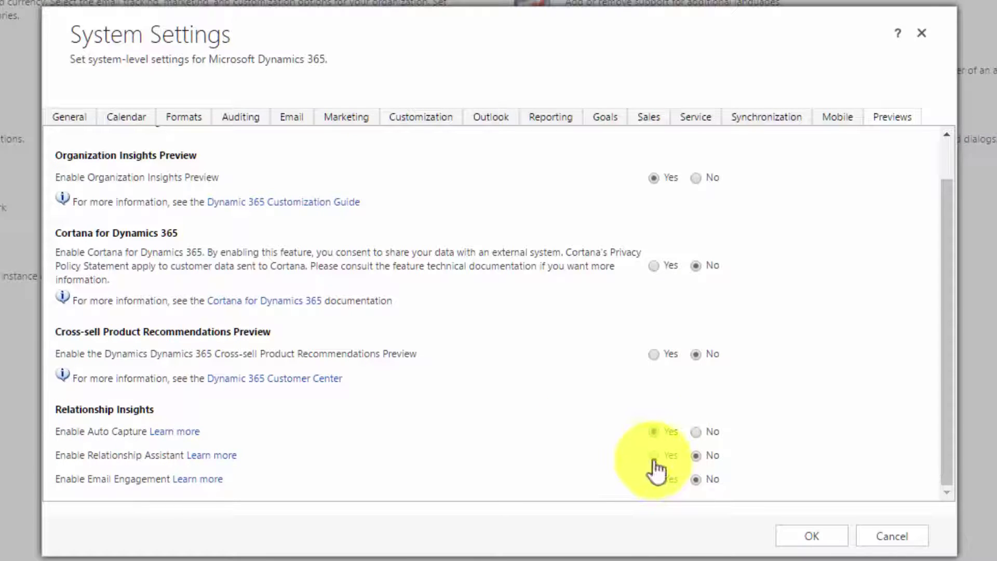
pyautogui.click(654, 458)
pyautogui.click(652, 479)
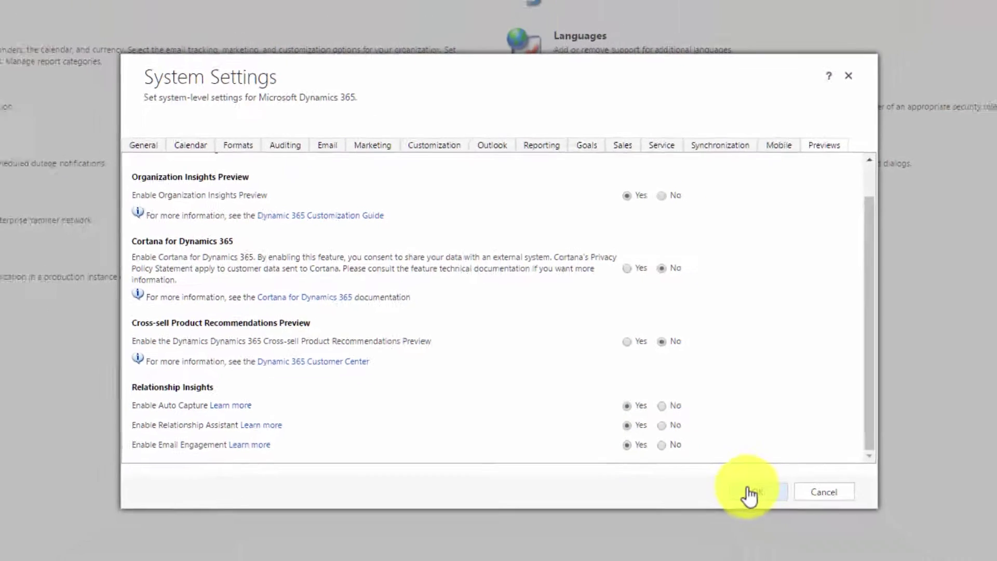
pyautogui.click(799, 538)
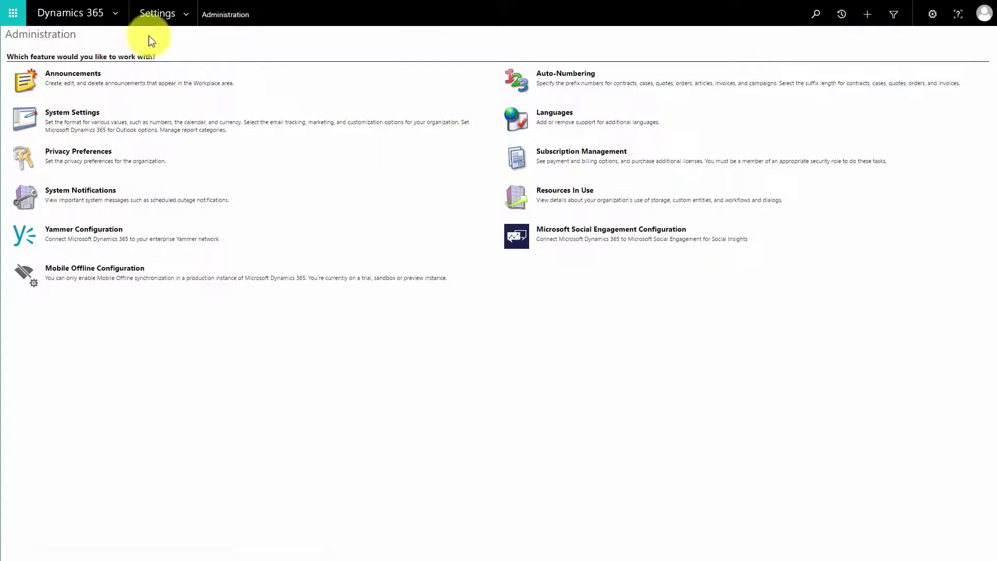
# Step: Open Relationship Insights settings and tick 'Turn on the Relationship Assistant for your organization'
pyautogui.click(186, 20)
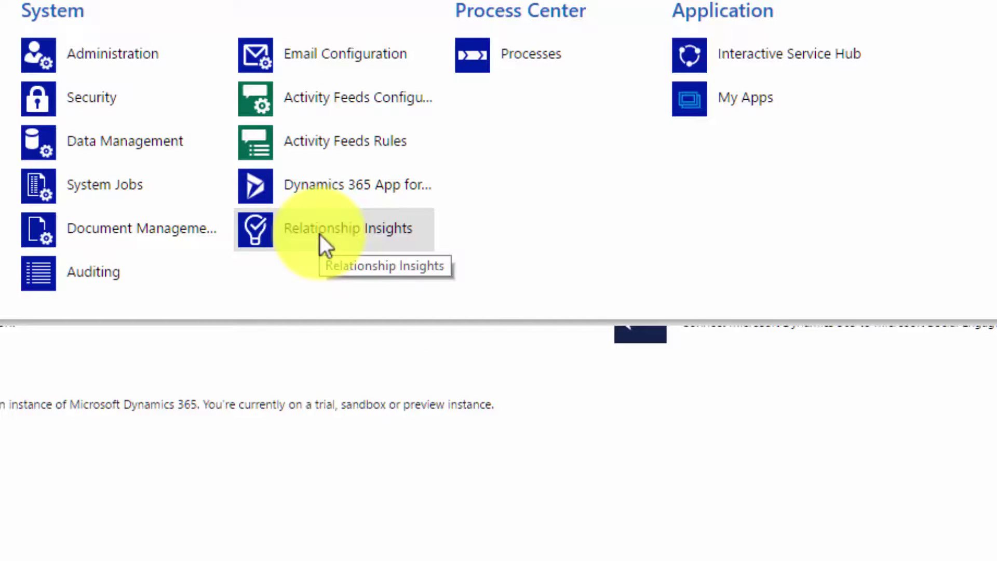
pyautogui.click(319, 234)
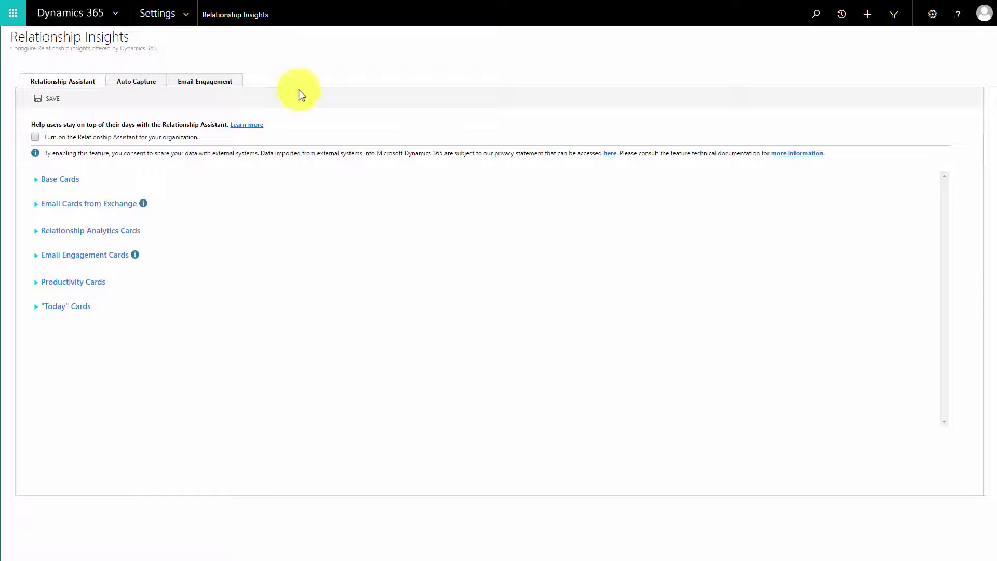
pyautogui.click(35, 140)
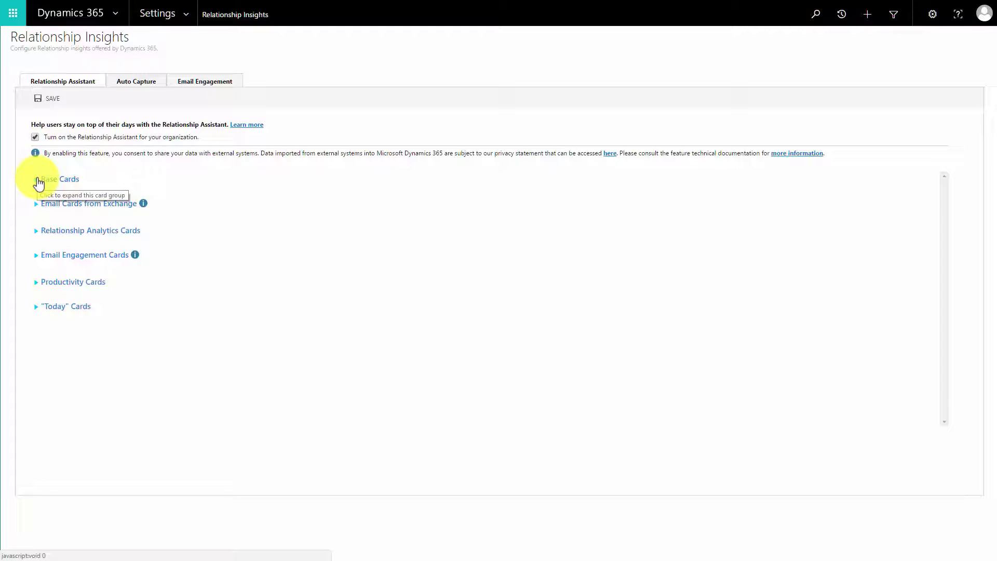
# Step: In Base Cards, untick Fax Due Today, Your Agenda:Custom Activity and Your Agenda:Service Appointment
pyautogui.click(38, 180)
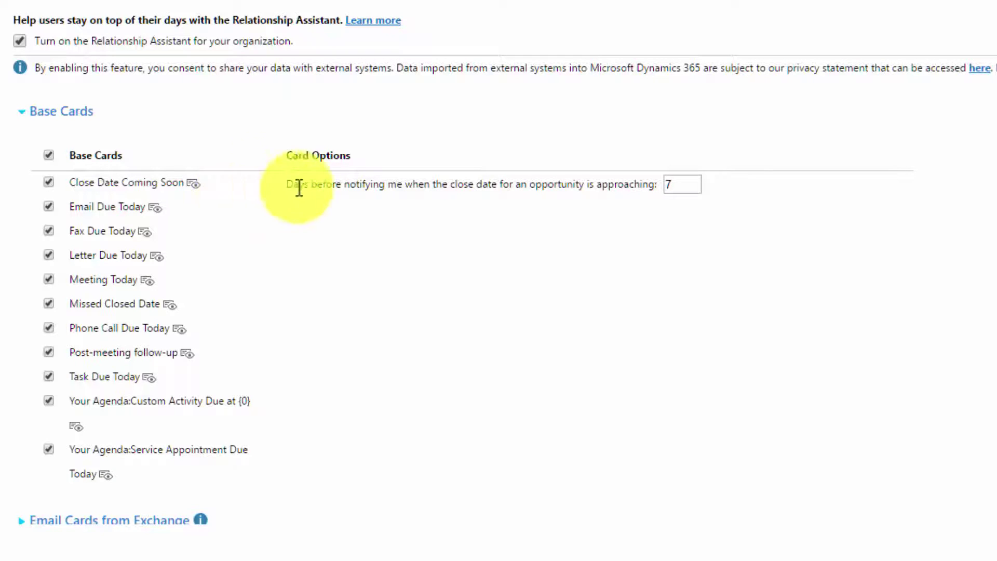
pyautogui.click(695, 184)
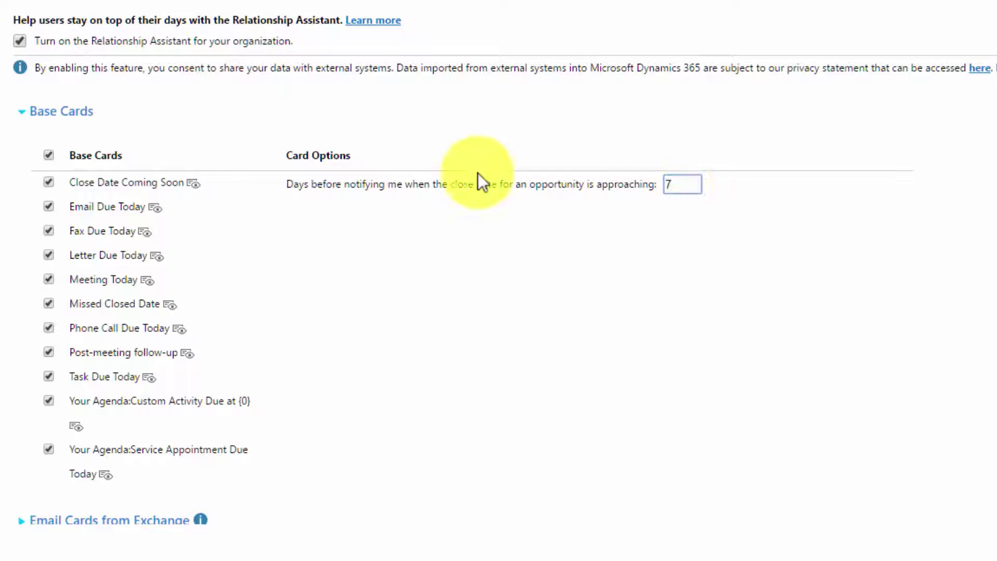
pyautogui.click(48, 231)
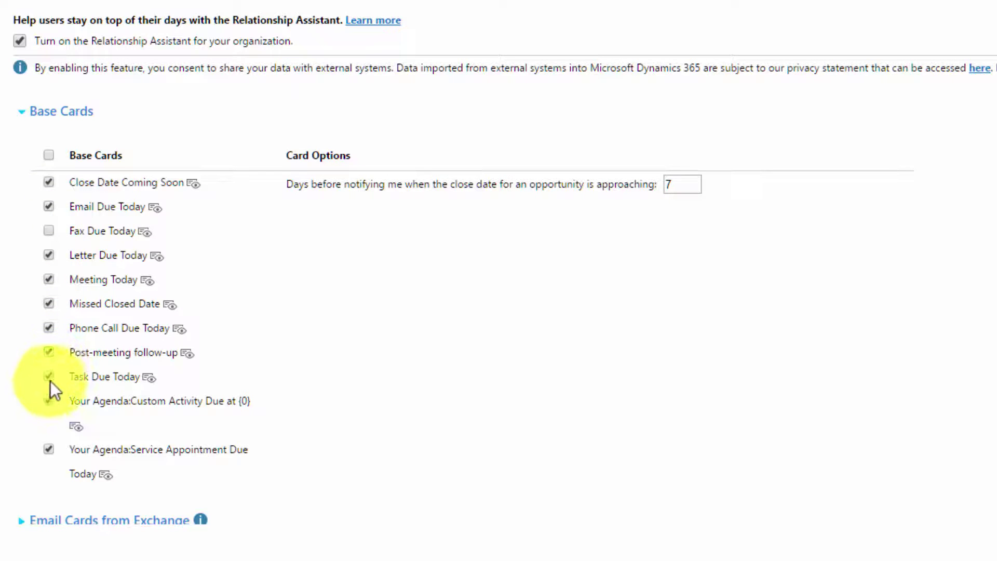
pyautogui.click(49, 400)
pyautogui.click(49, 449)
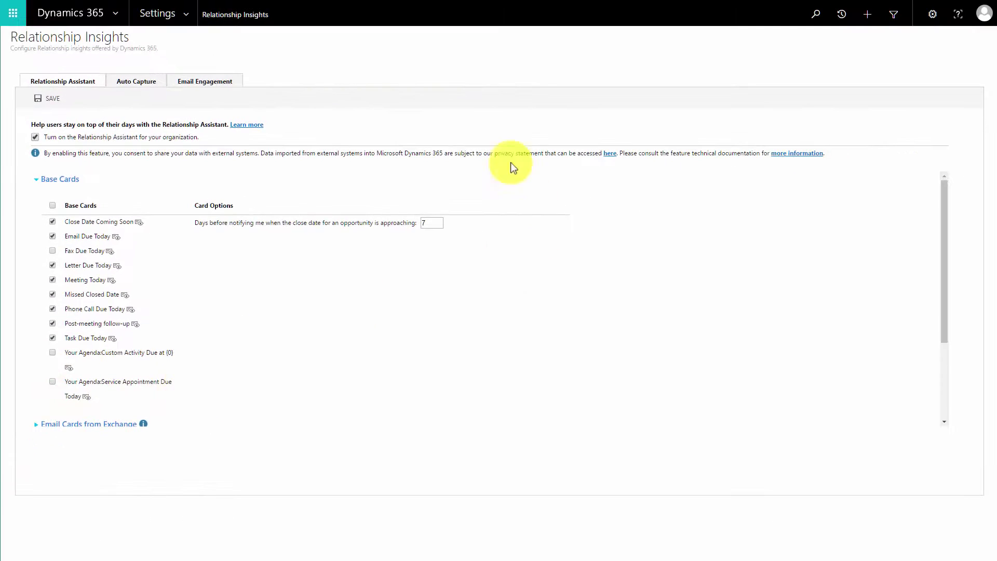
pyautogui.moveTo(943, 208); pyautogui.dragTo(945, 345)
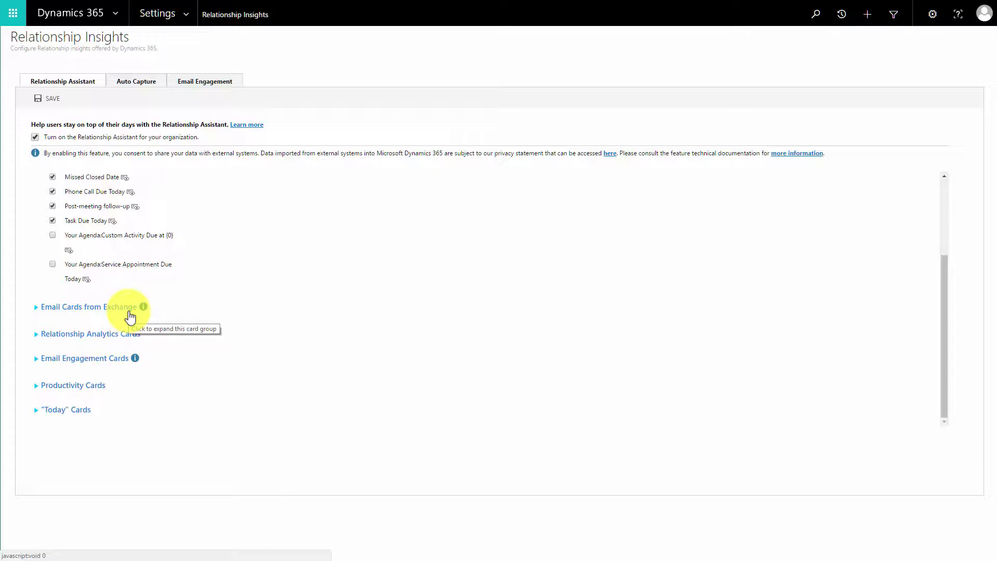
# Step: Review the Auto Capture and Email Engagement tabs, then save the Relationship Assistant settings
pyautogui.click(137, 83)
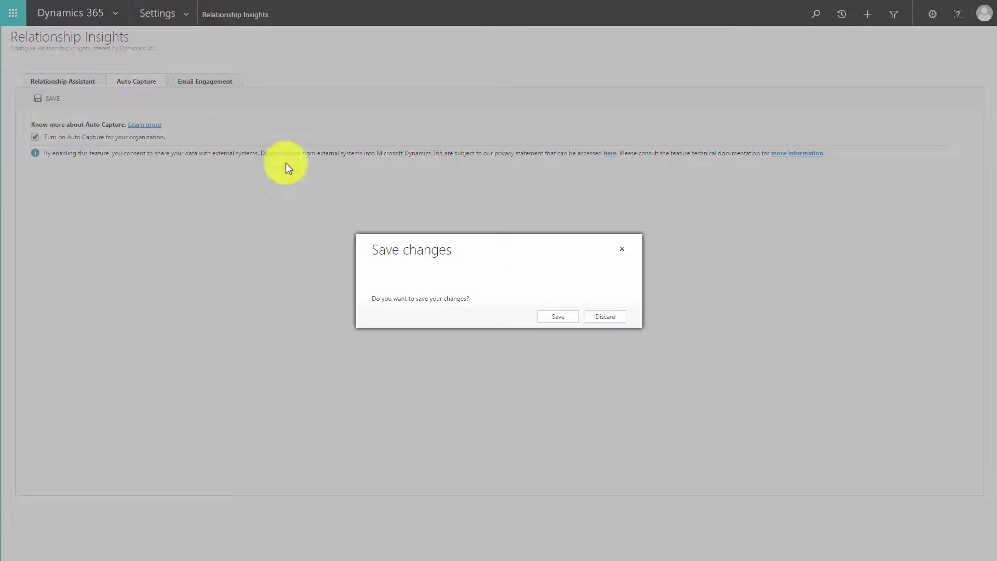
pyautogui.click(547, 309)
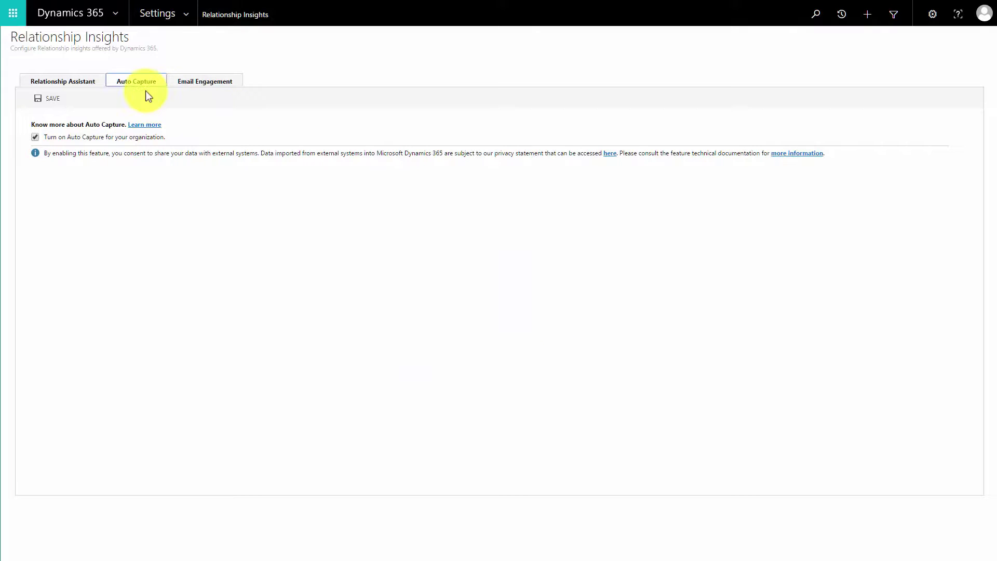
pyautogui.click(191, 83)
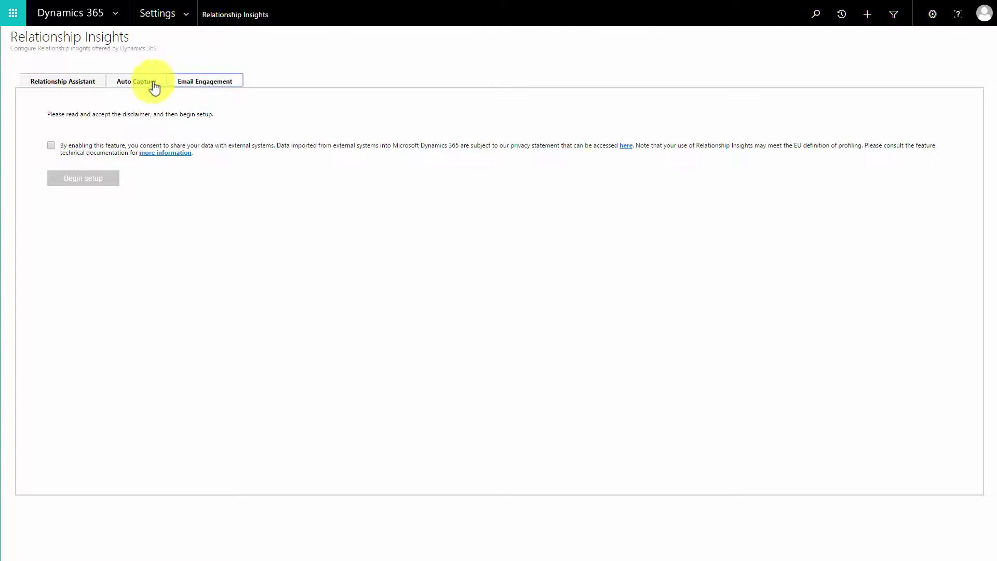
pyautogui.doubleClick(72, 84)
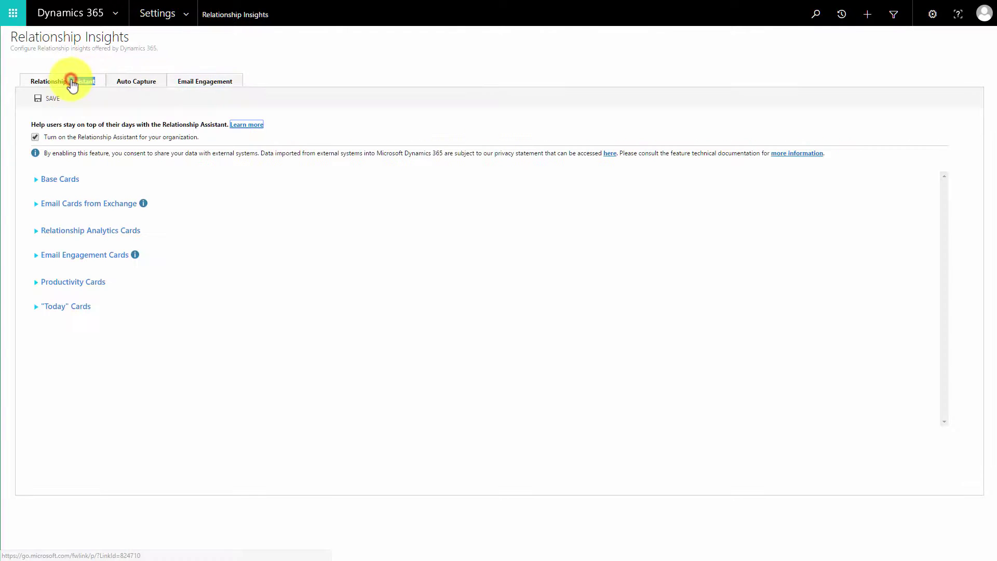
pyautogui.click(51, 98)
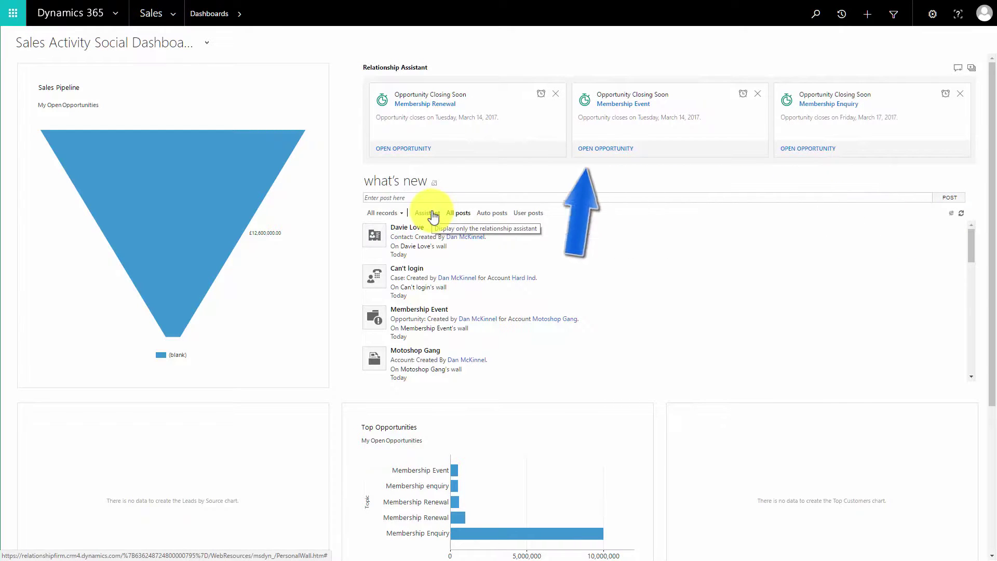
pyautogui.click(429, 216)
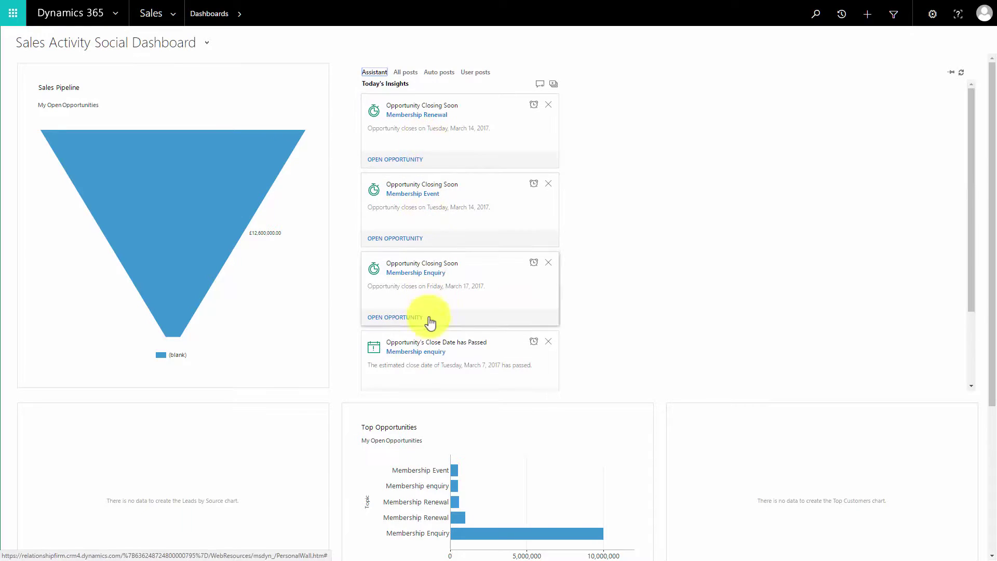
pyautogui.click(406, 71)
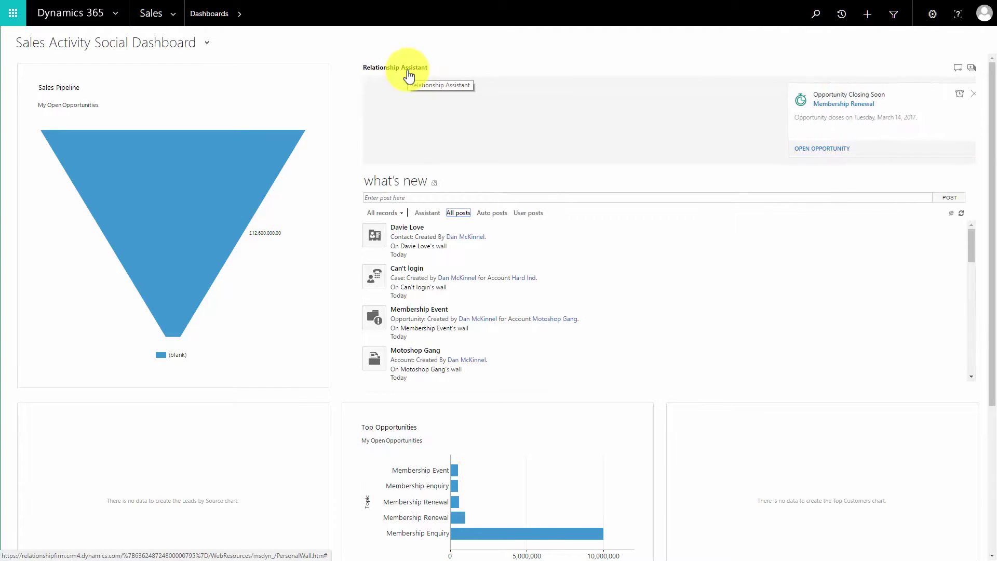